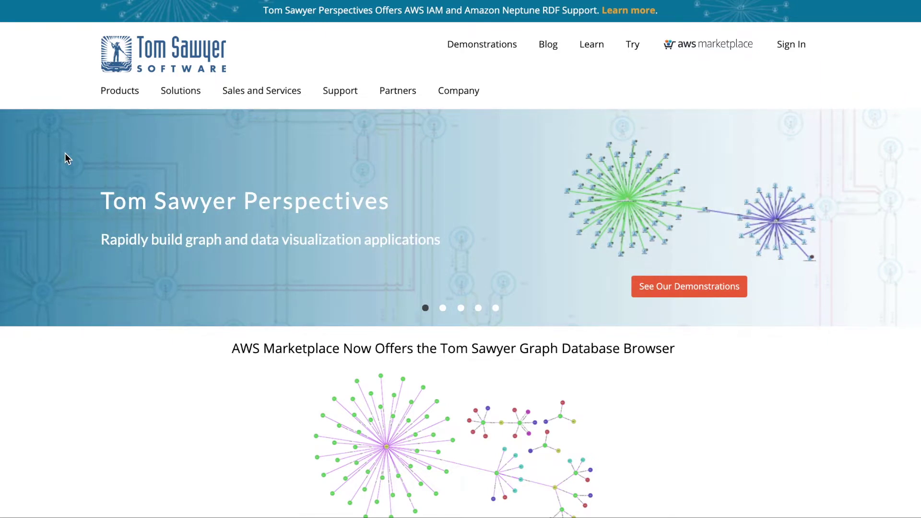
- Go to the Business Process product page under Tom Sawyer Perspectives in the Products menu
mouse_move(117, 92)
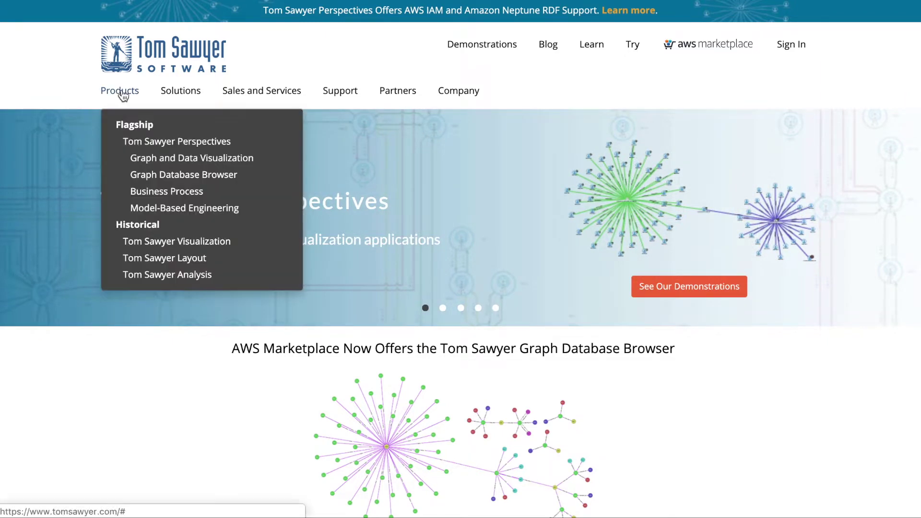
click(153, 193)
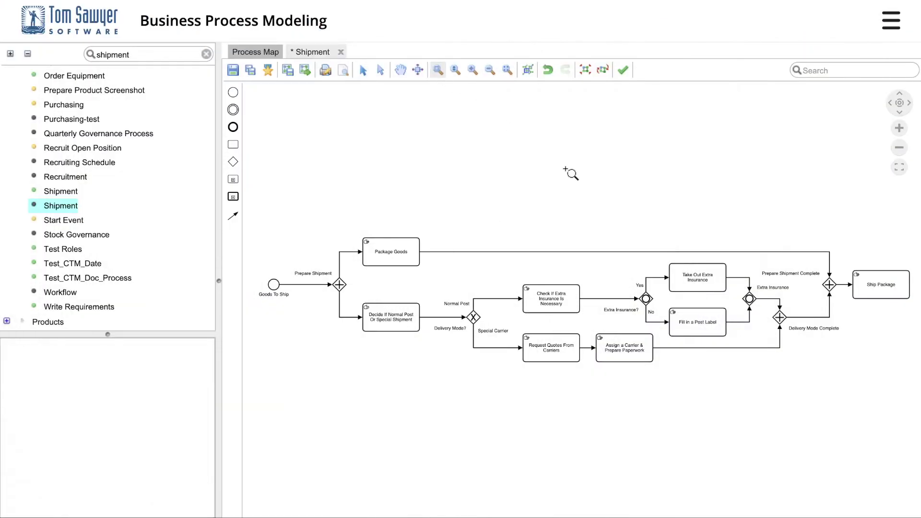
- Add an end event named 'Shipment Complete' above the right end of the Shipment flow
drag(618, 240, 887, 384)
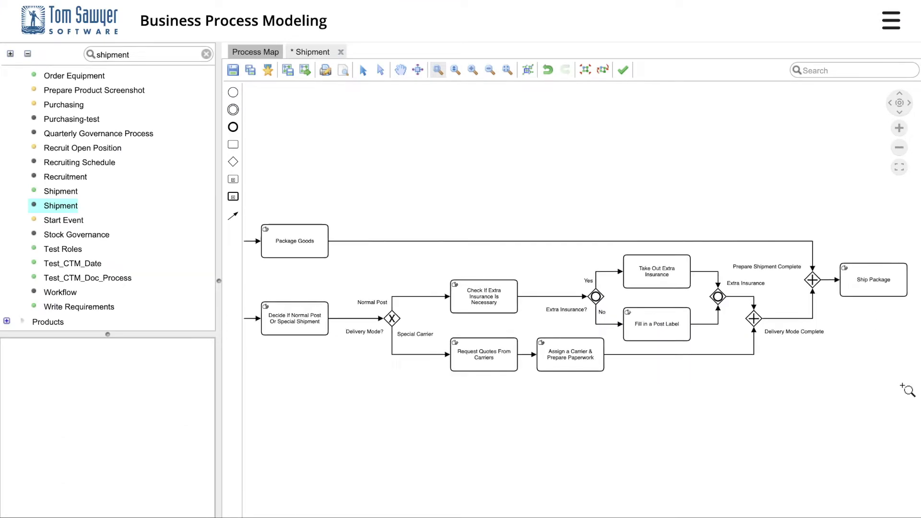
click(233, 127)
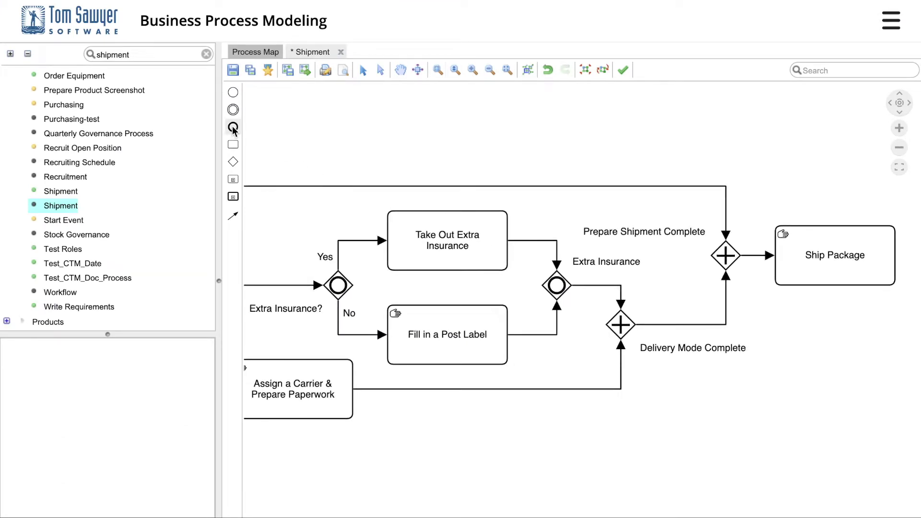
click(523, 146)
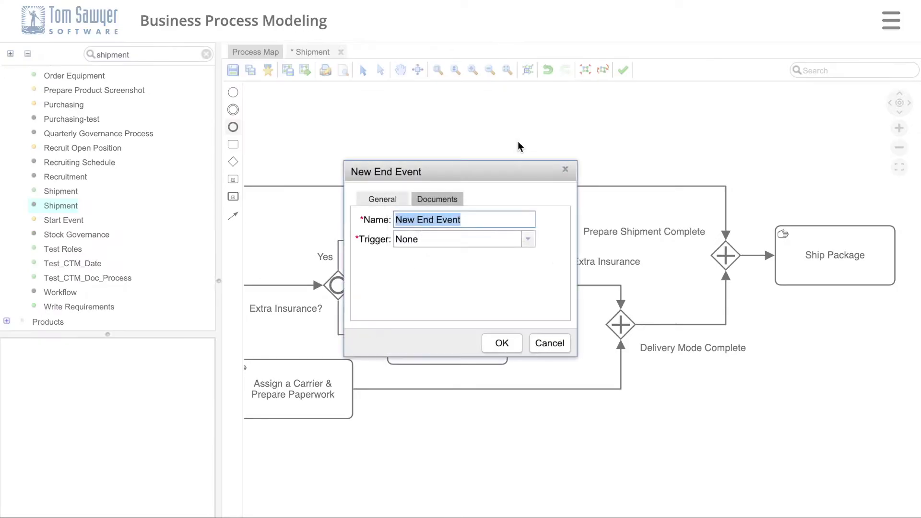
text(Shipment)
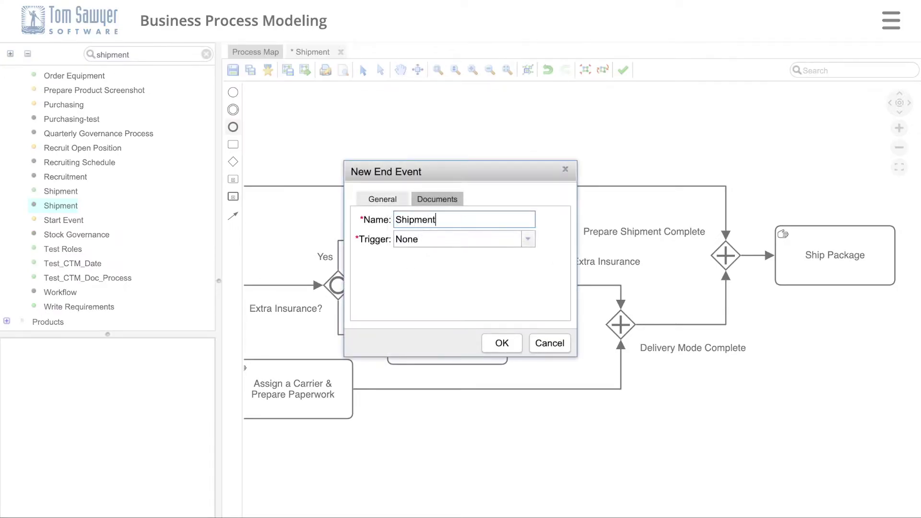
text( Complete)
click(501, 343)
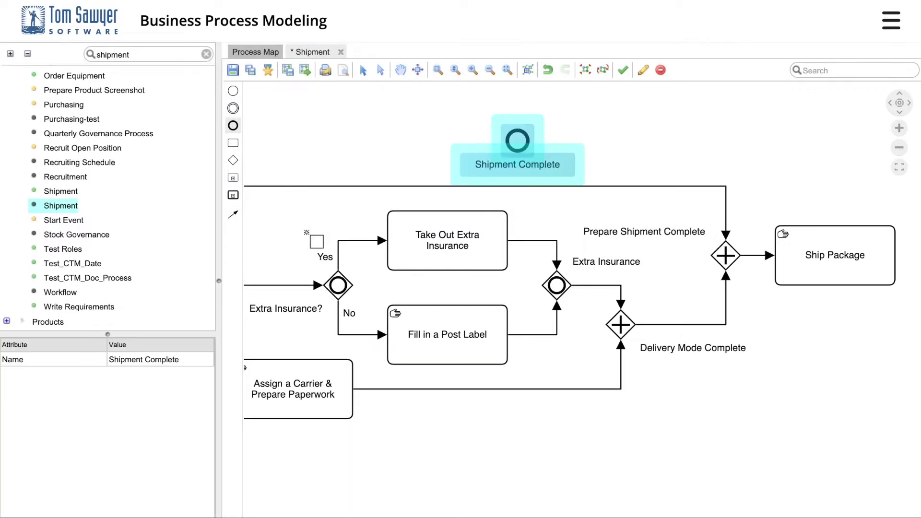
- Connect Ship Package to Shipment Complete and re-lay out the whole diagram
click(233, 215)
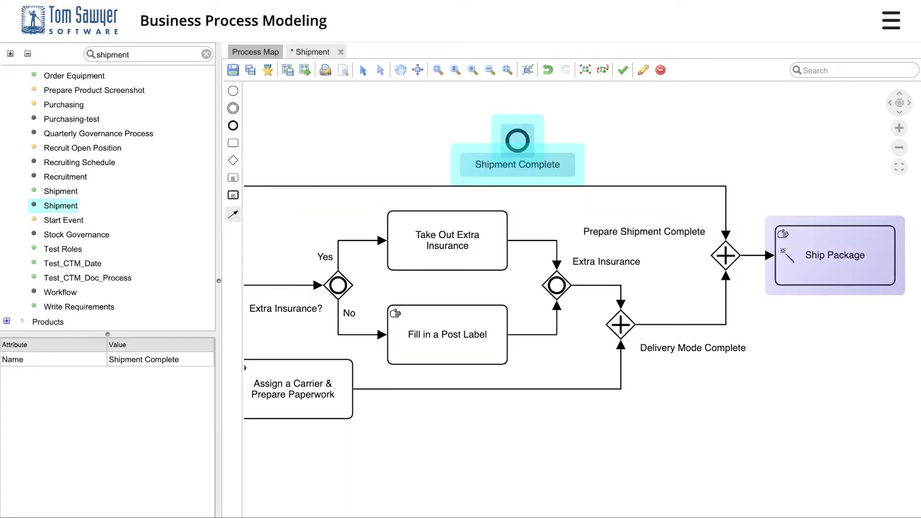
drag(786, 253, 514, 140)
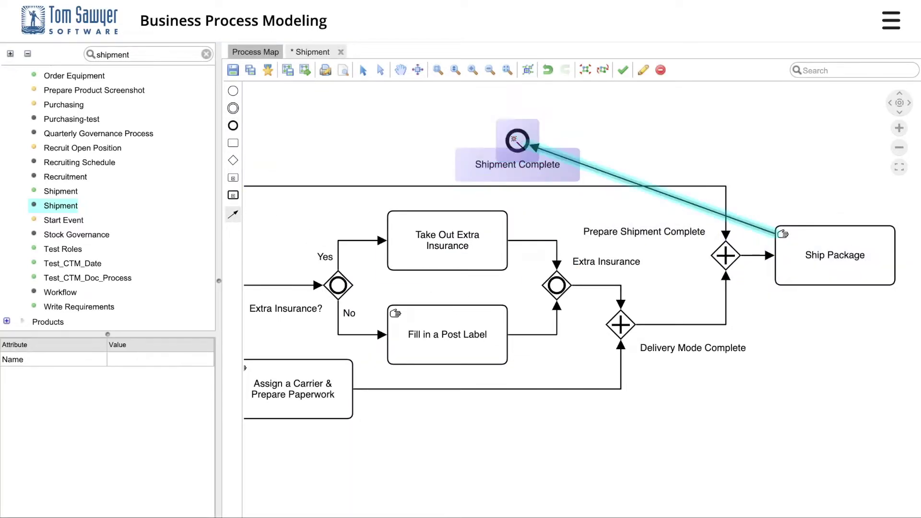
click(586, 69)
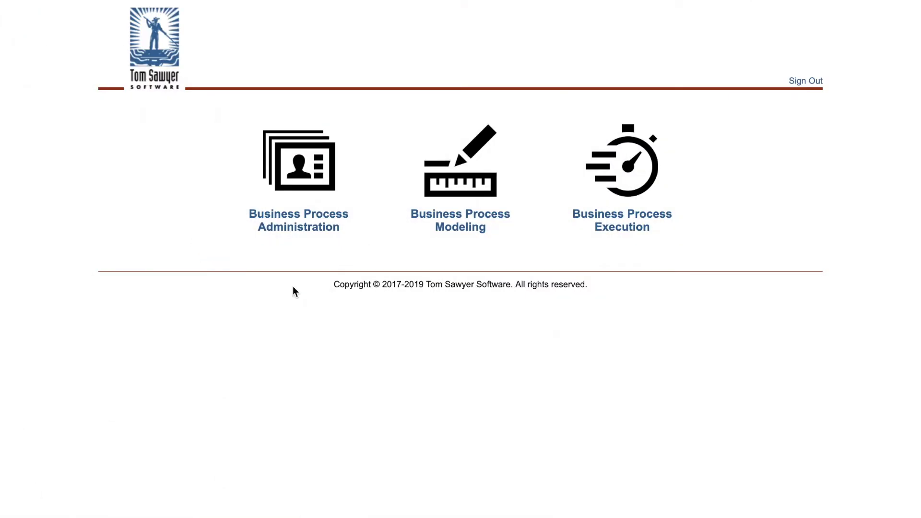
- In Administration, show all department groups hierarchically and select the senior operations director
click(294, 229)
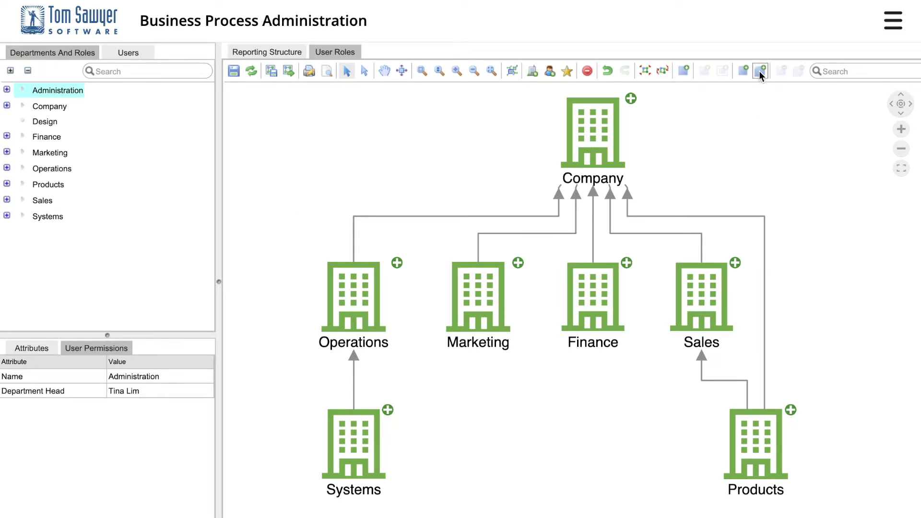
click(661, 71)
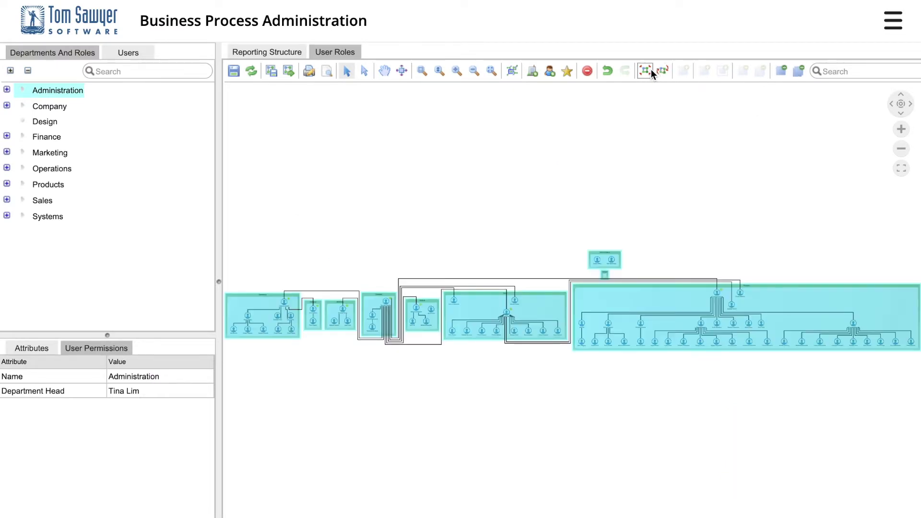
click(650, 70)
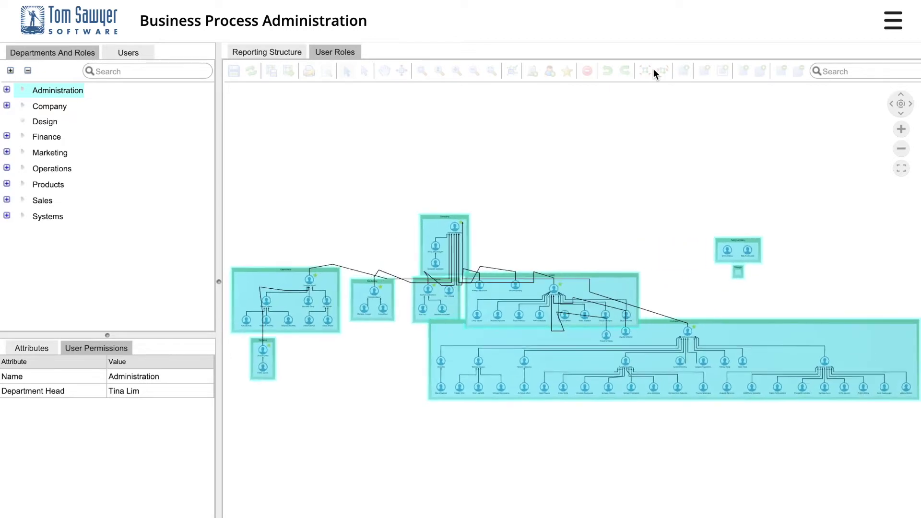
click(358, 186)
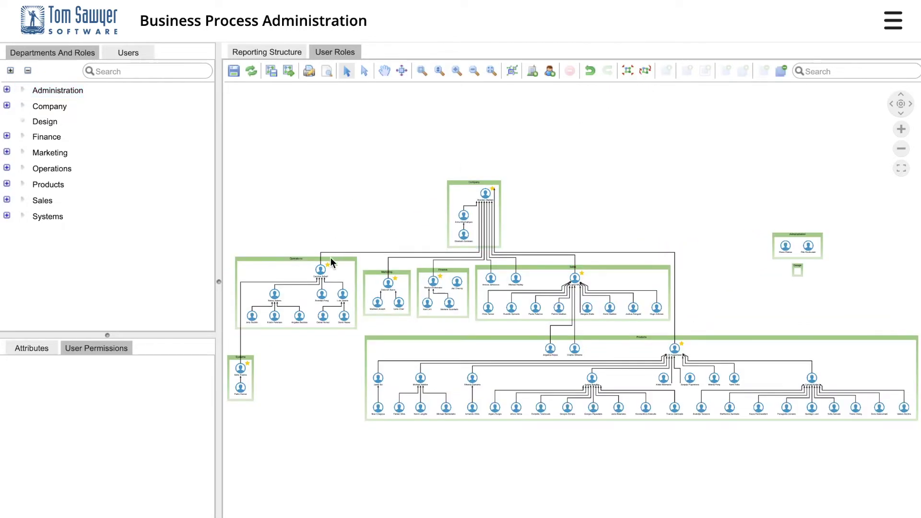
click(319, 268)
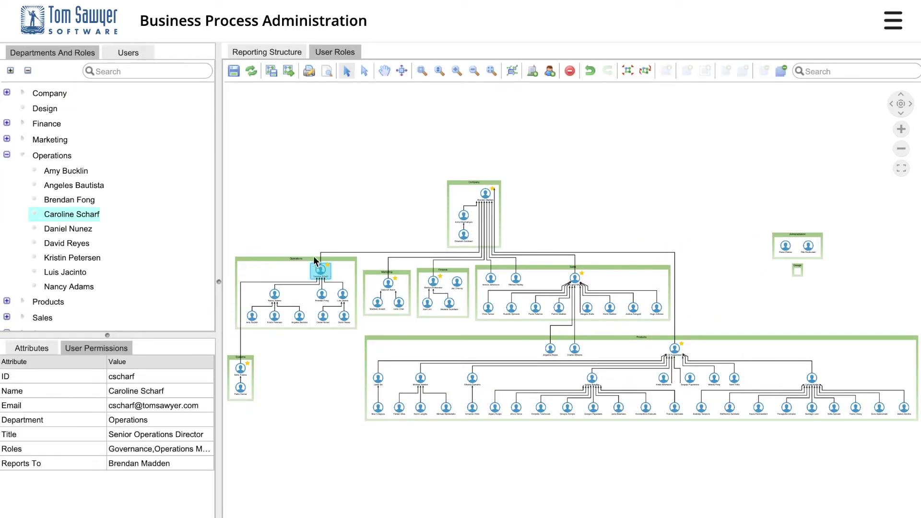
- Grant the director Design Process and Initiate Department Process, and the second Operations user Design Process
click(326, 56)
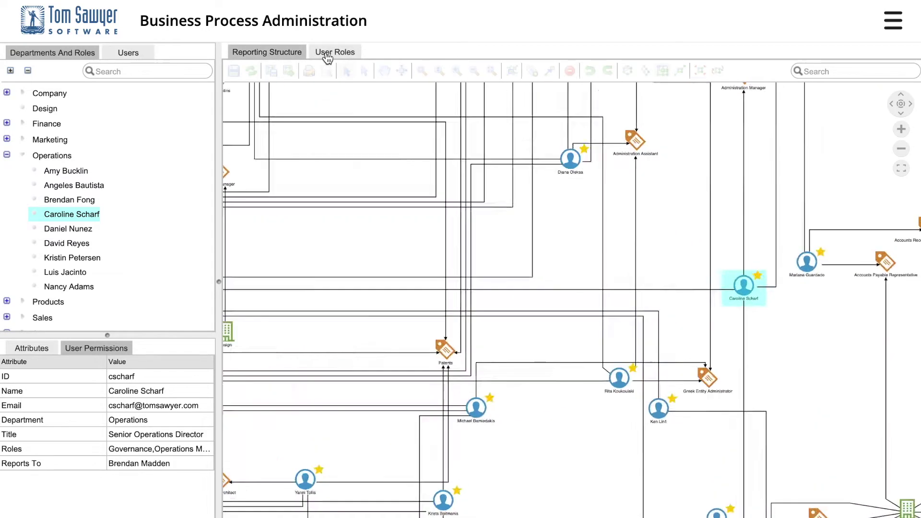
click(114, 349)
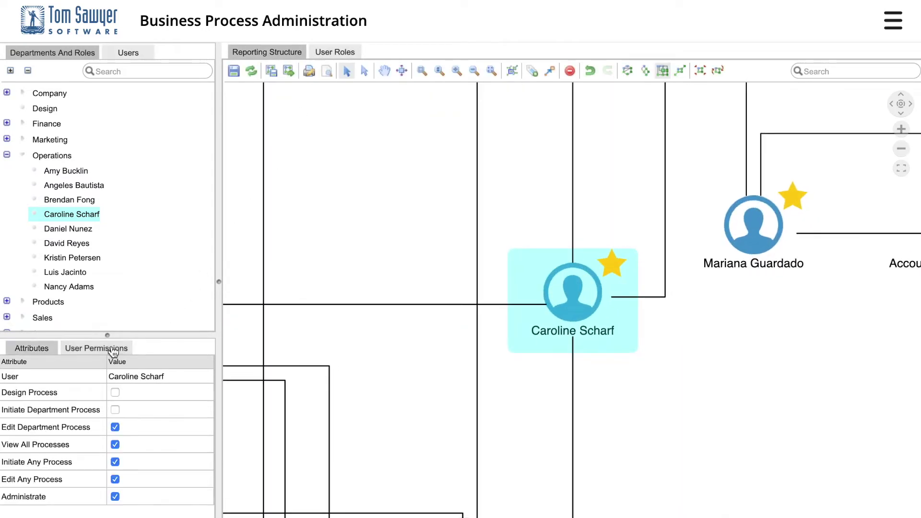
click(115, 393)
click(115, 410)
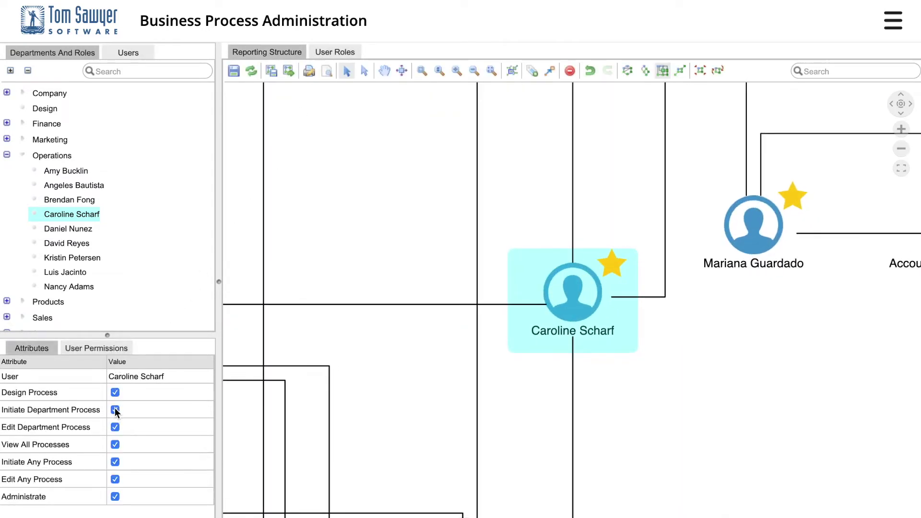
click(73, 184)
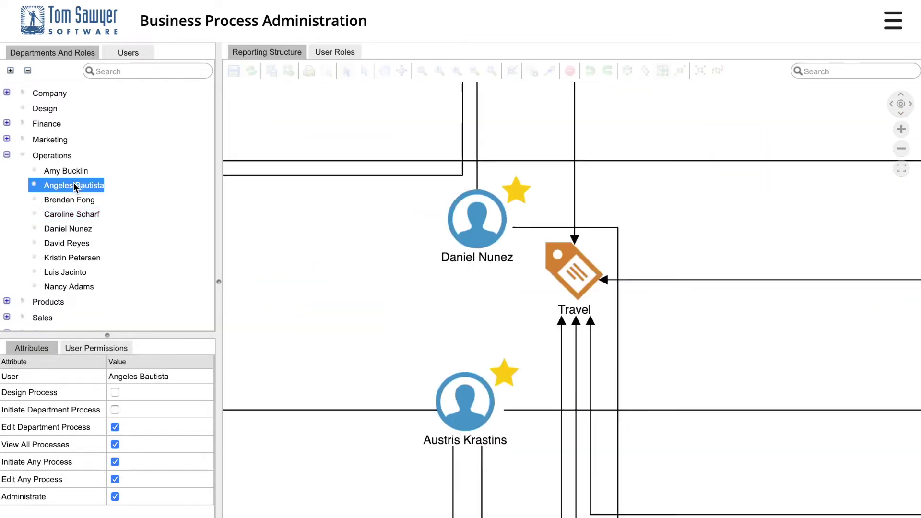
click(115, 392)
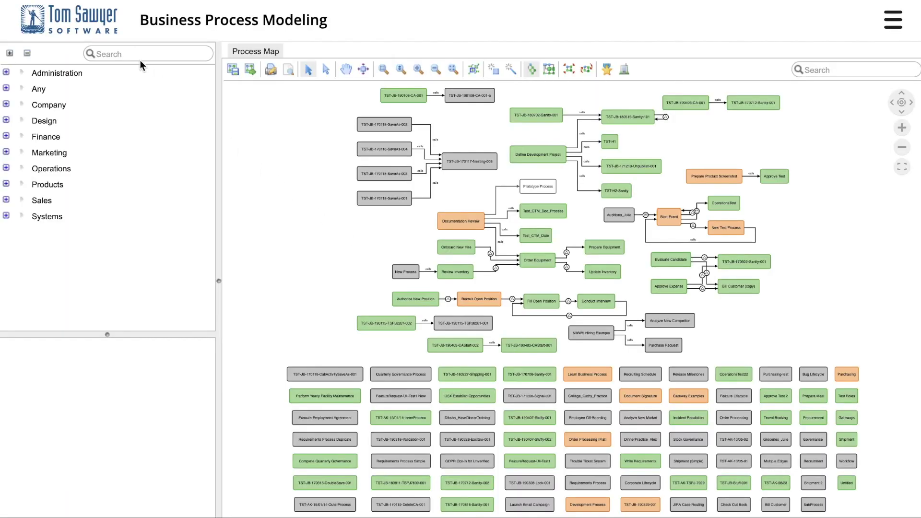
- Find Order Processing (Flat) in the process tree and open its diagram
click(131, 50)
text(order)
click(145, 130)
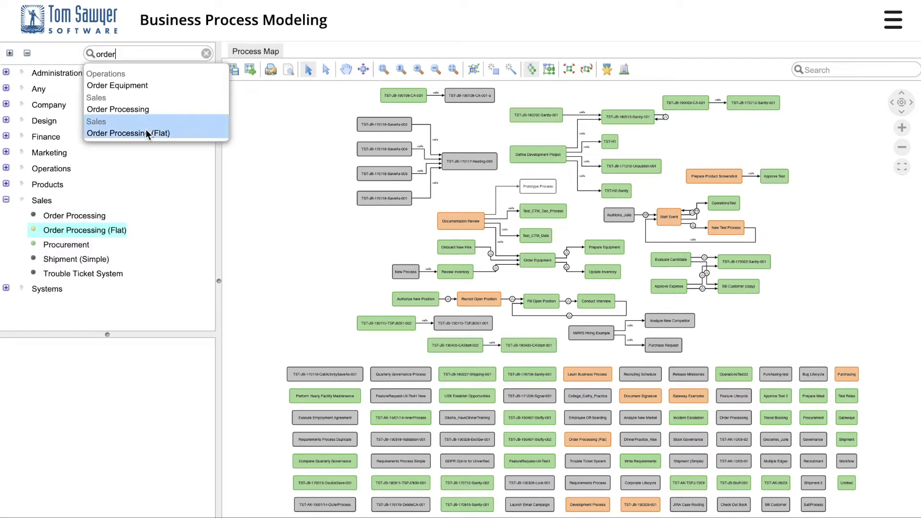
click(107, 229)
right_click(108, 229)
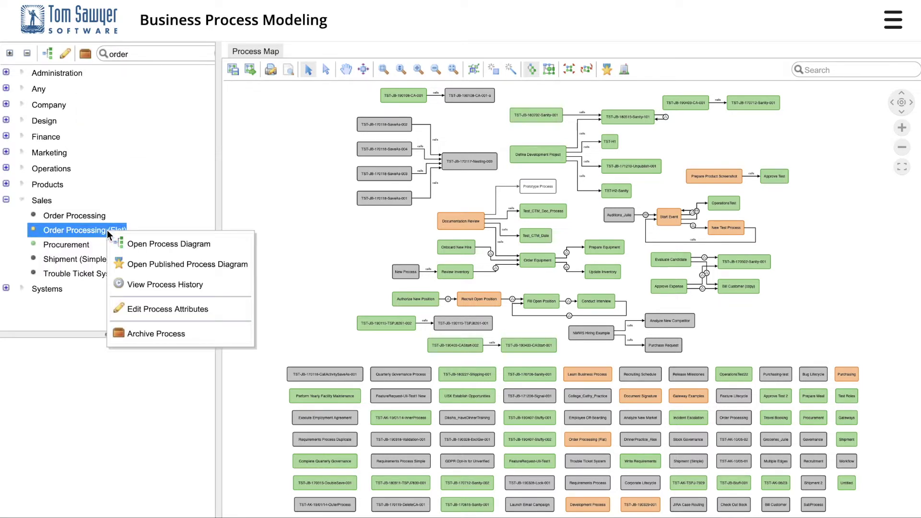
click(154, 246)
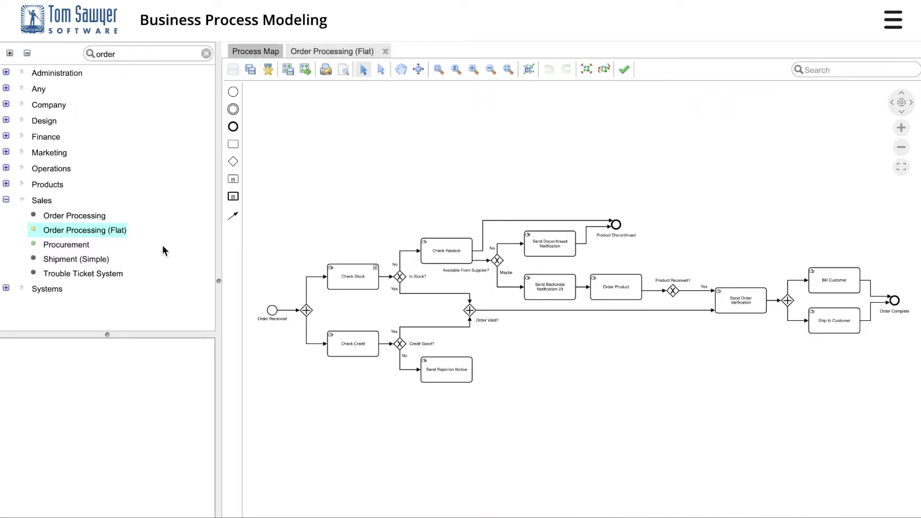
- Add a 'Credit Check Failed' end event to the Order Processing diagram
click(233, 126)
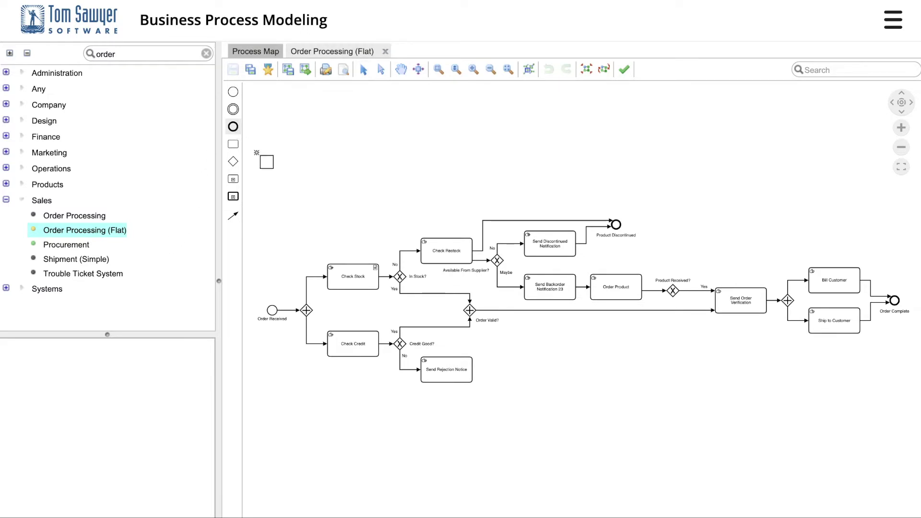
click(510, 358)
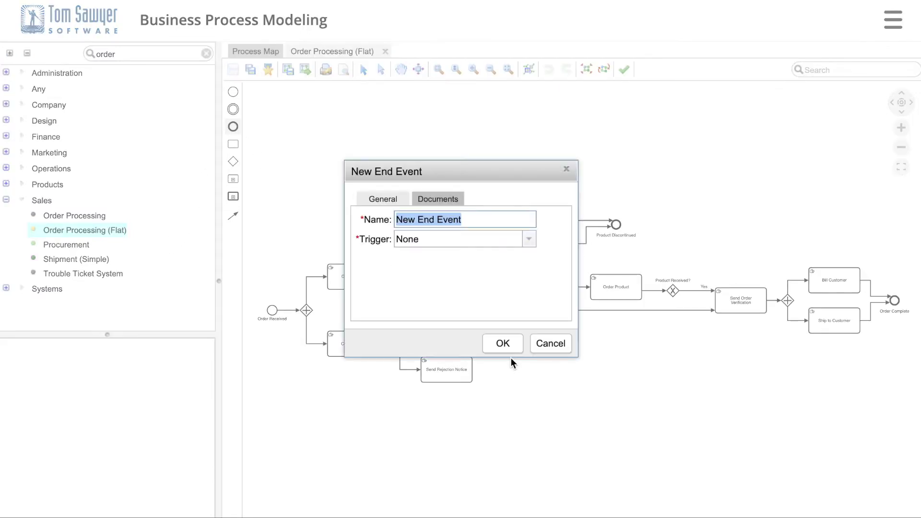
text(Credit Check Failed)
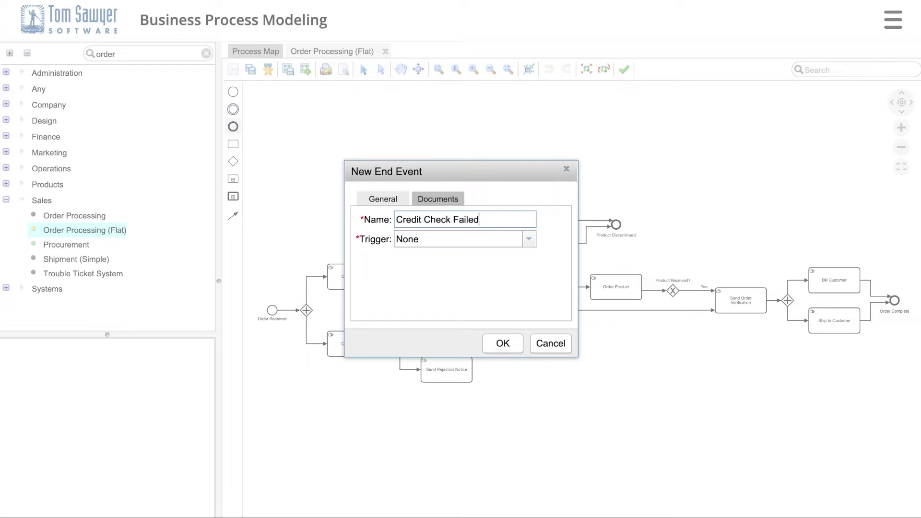
click(510, 345)
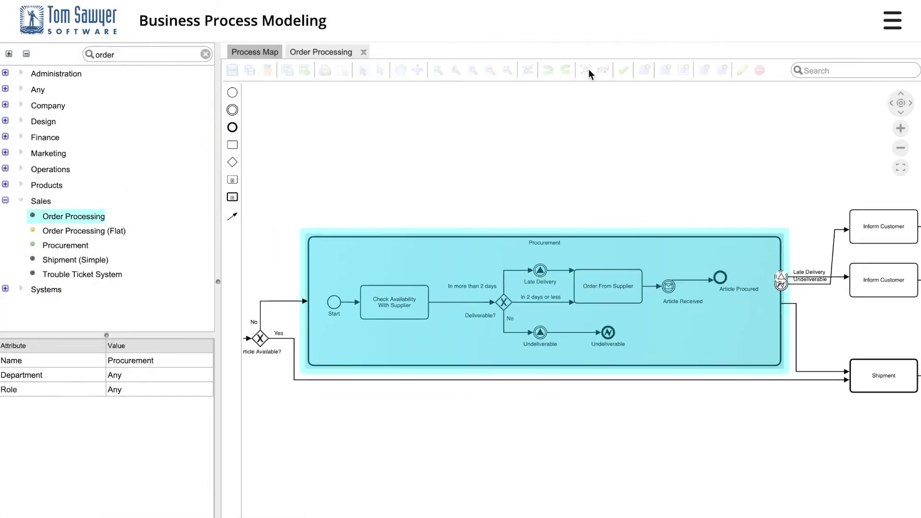
- Fit the flow in view, validate it, and jump to the flagged Shipment call activity
click(586, 69)
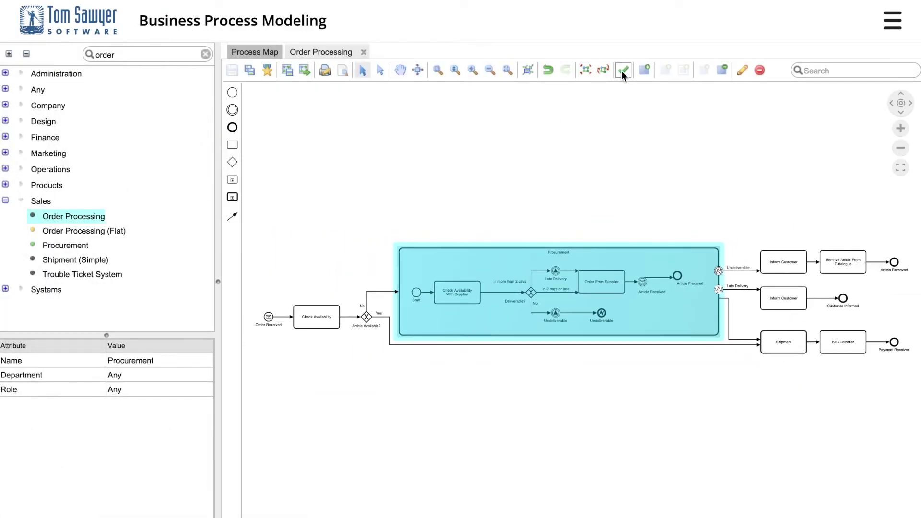
click(622, 70)
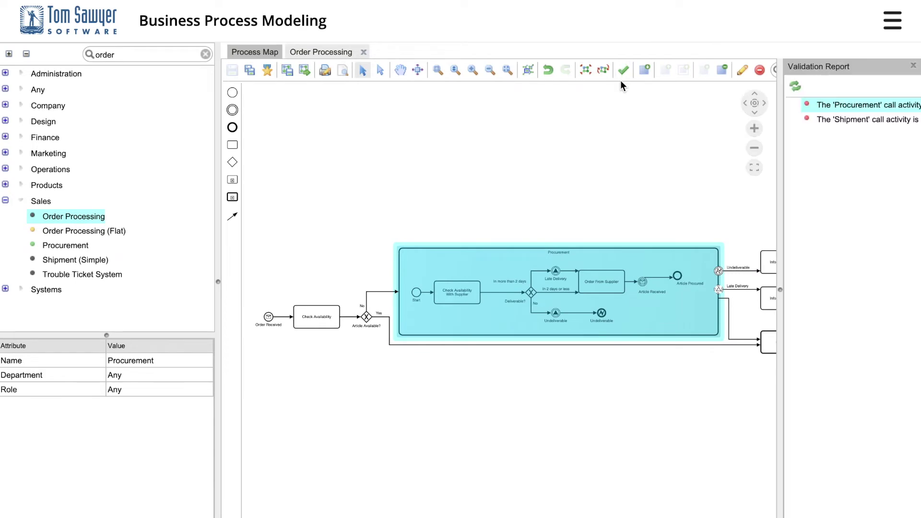
click(837, 121)
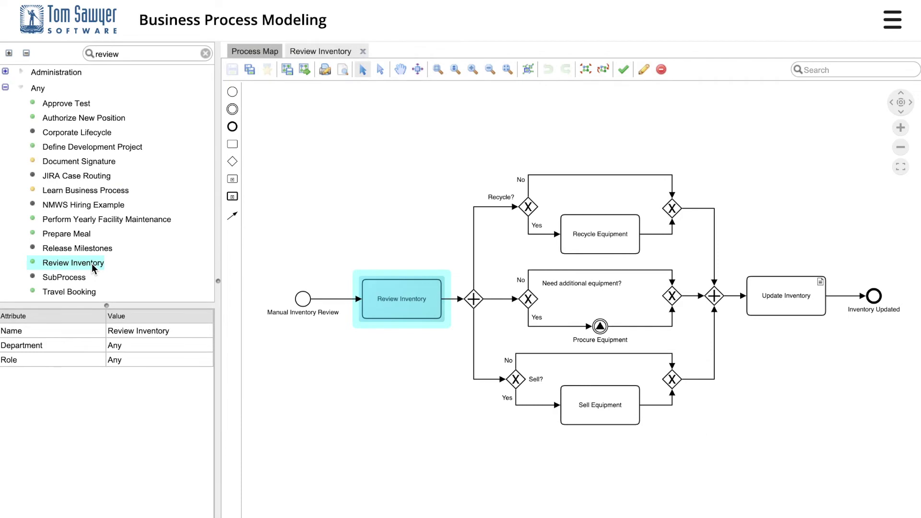
- From Review Inventory's process history, compare versions 12.0 and 4.0 side by side
right_click(92, 265)
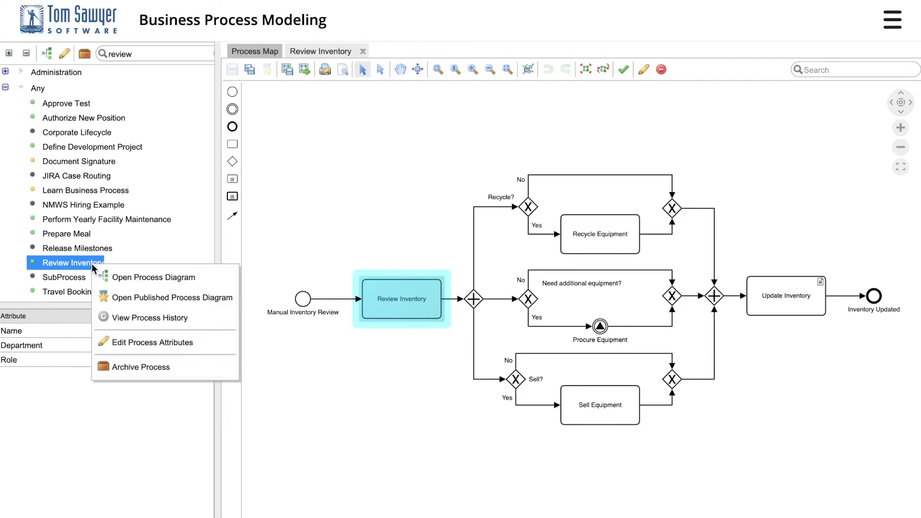
click(150, 318)
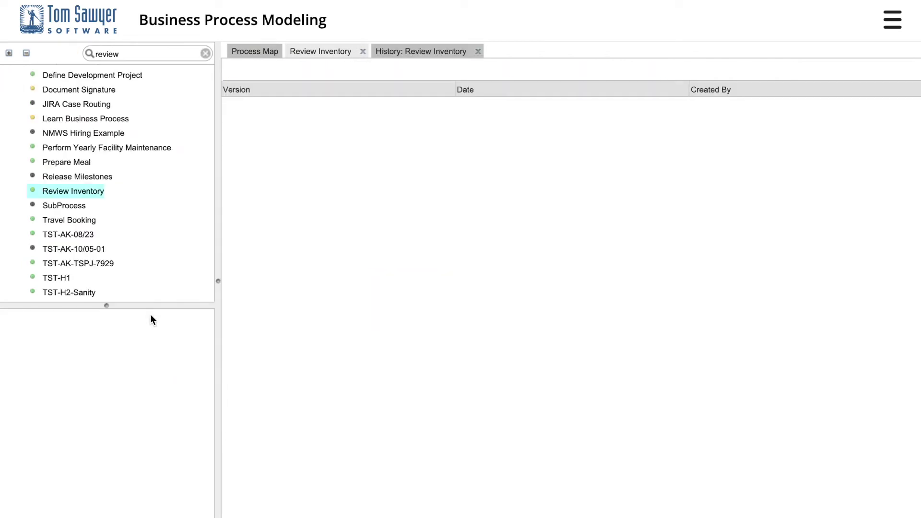
click(234, 105)
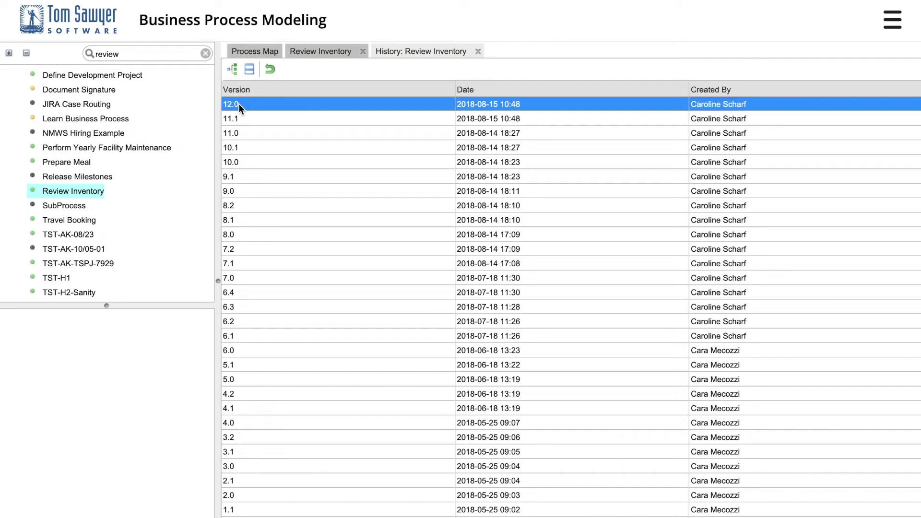
ctrl+click(241, 423)
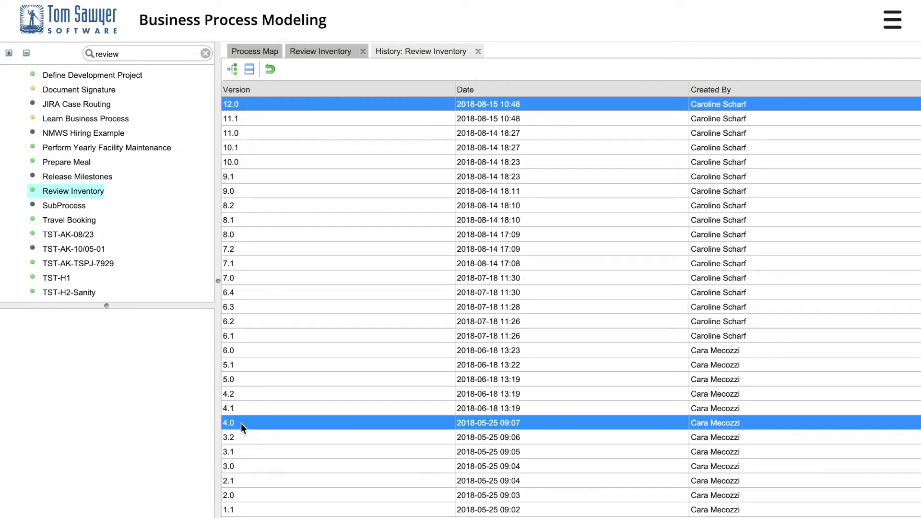
click(249, 69)
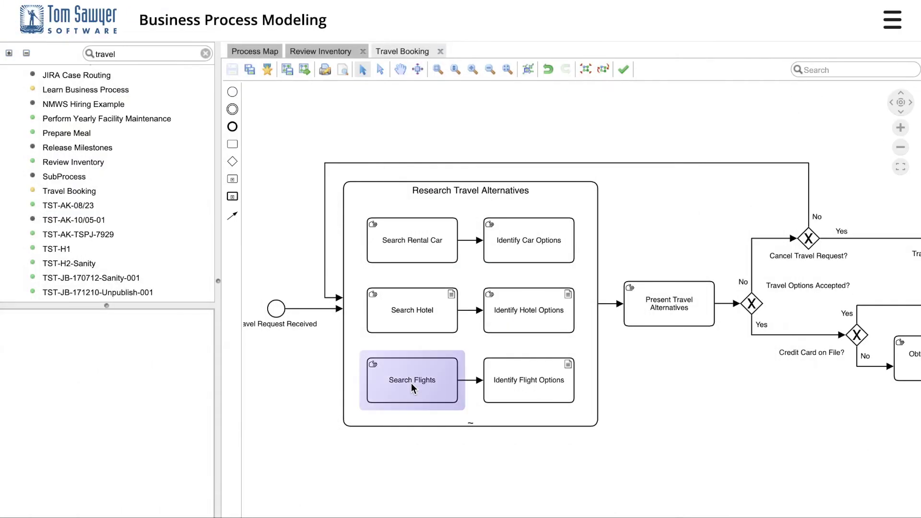
click(412, 386)
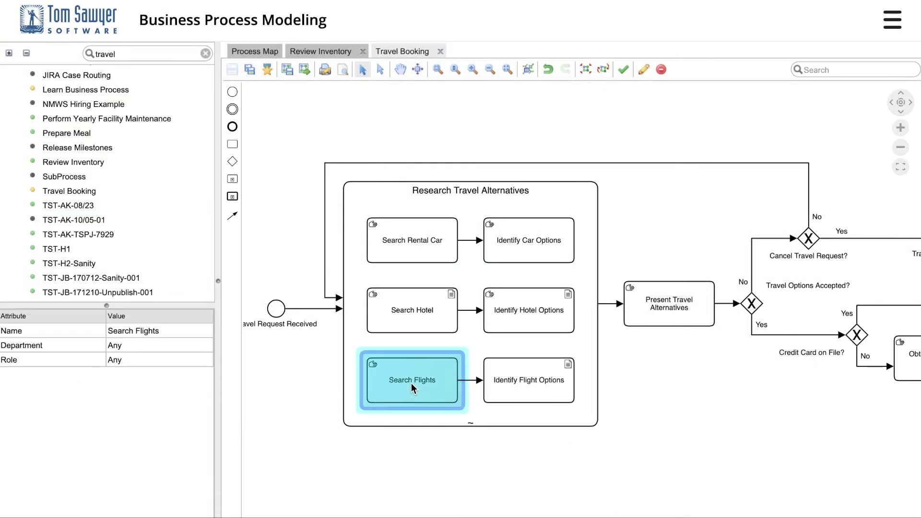
right_click(411, 382)
click(437, 444)
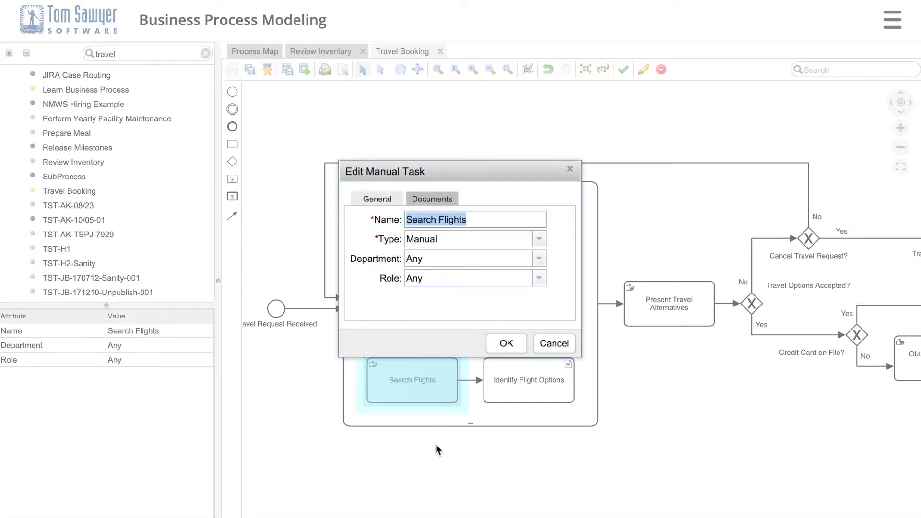
click(432, 201)
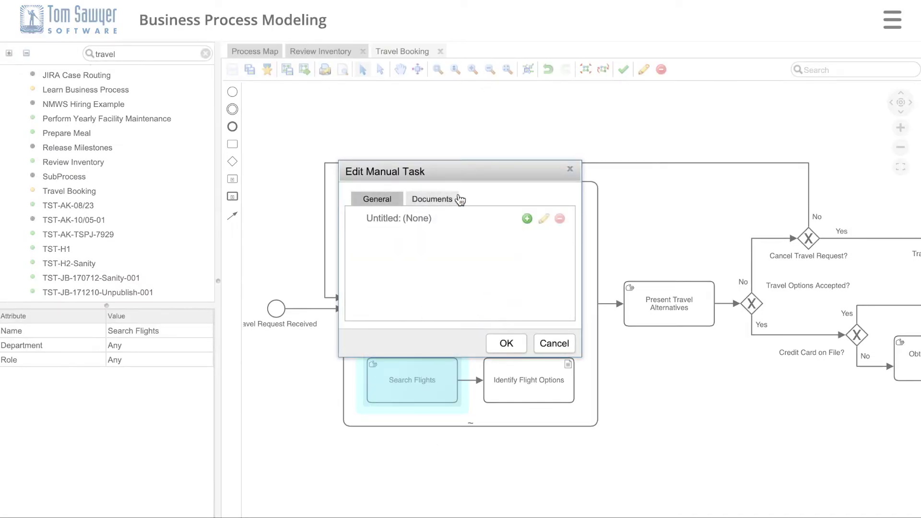
click(526, 219)
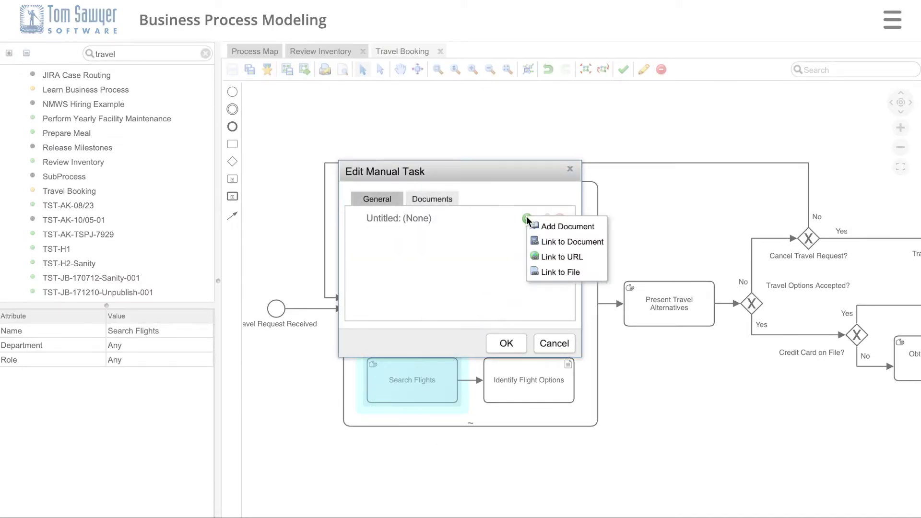
click(544, 256)
drag(386, 213, 351, 213)
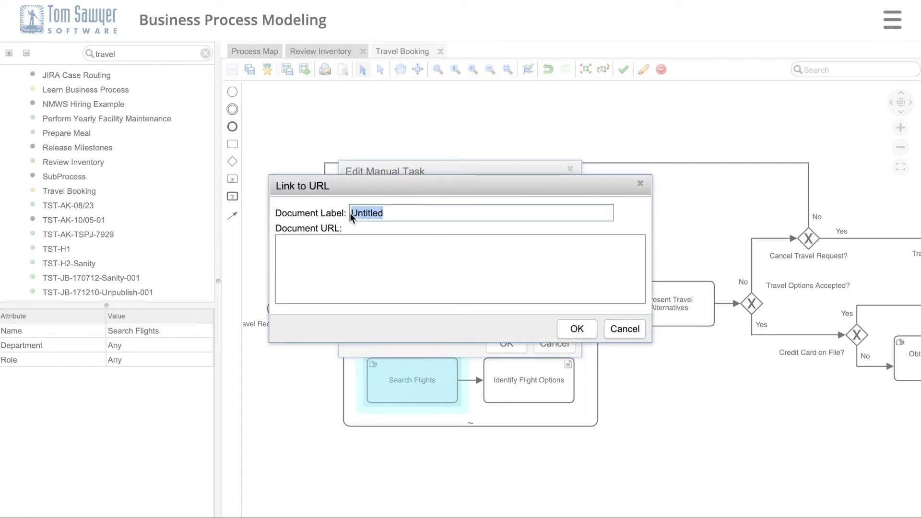
text(Site)
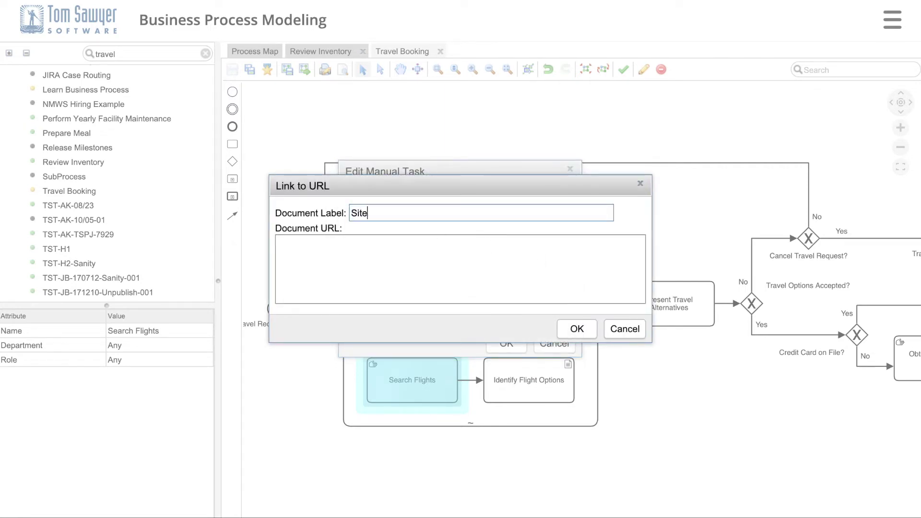
click(338, 241)
text(www.myflights.com/search)
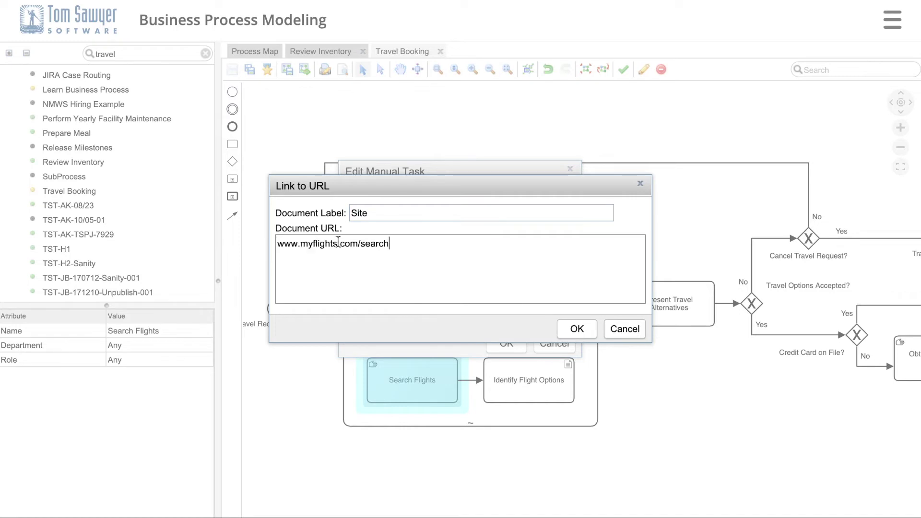
click(573, 330)
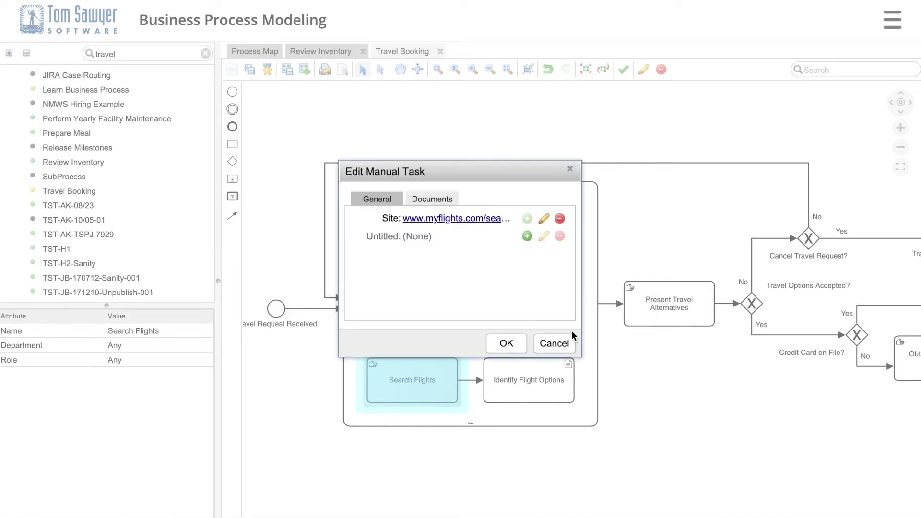
click(506, 343)
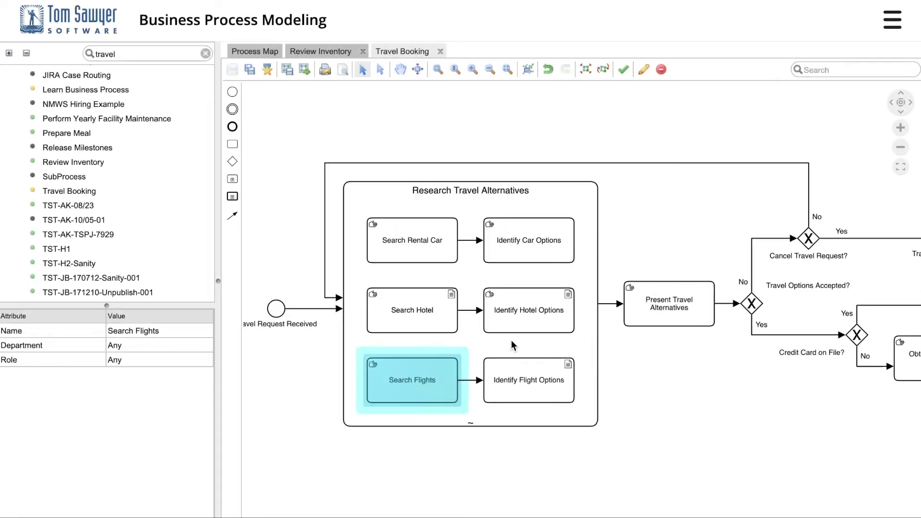
- View Search Hotel's Procedure document, then publish the Travel Booking process
click(450, 300)
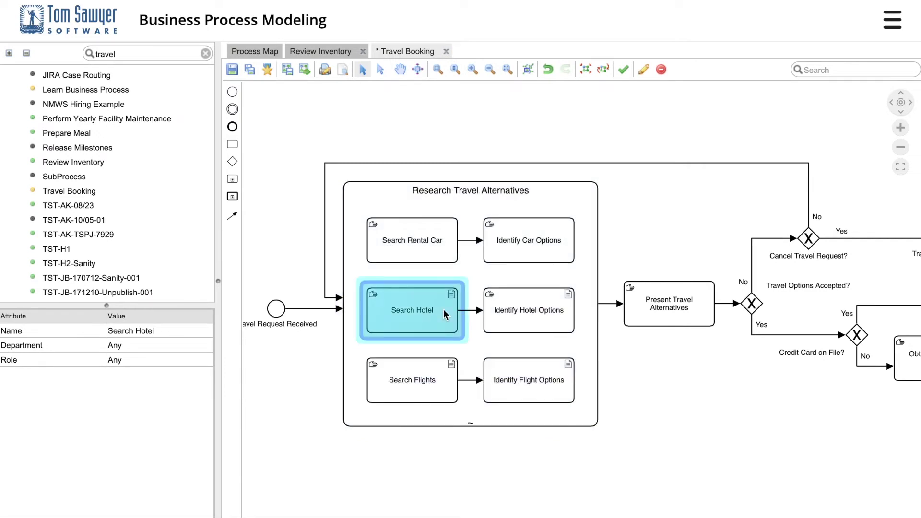
click(452, 295)
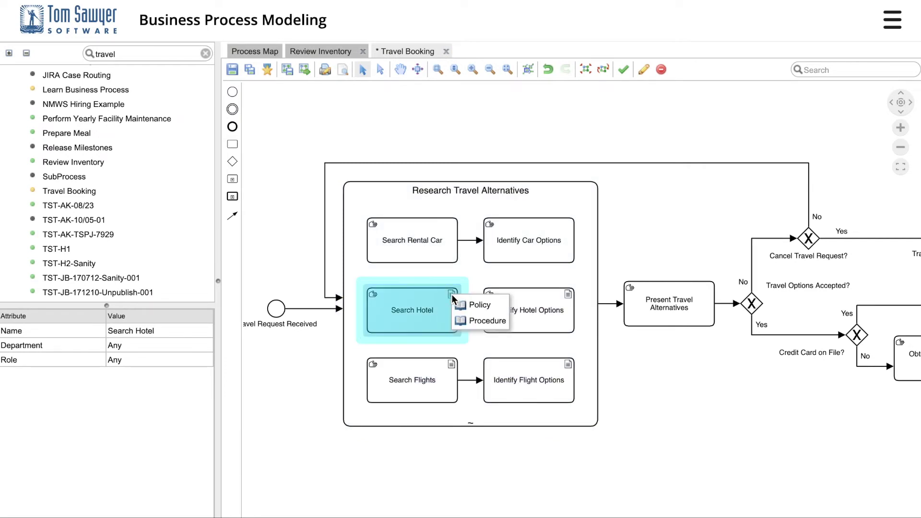
click(478, 321)
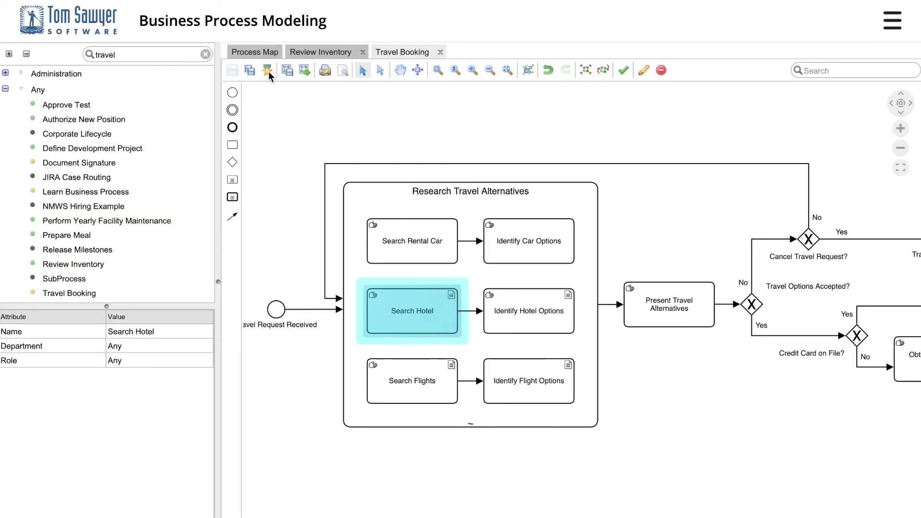
click(268, 71)
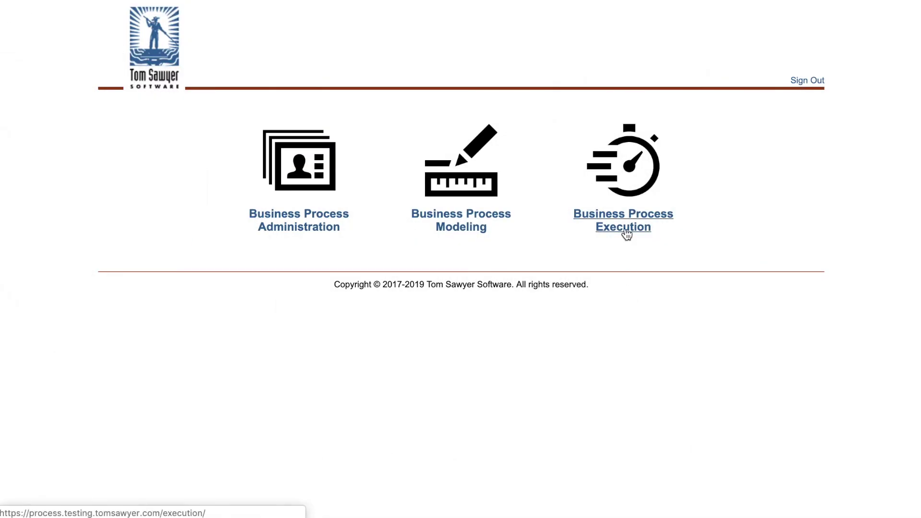
- In Execution, initiate a Travel Booking instance and begin naming it 'Travel to Ohio'
click(626, 234)
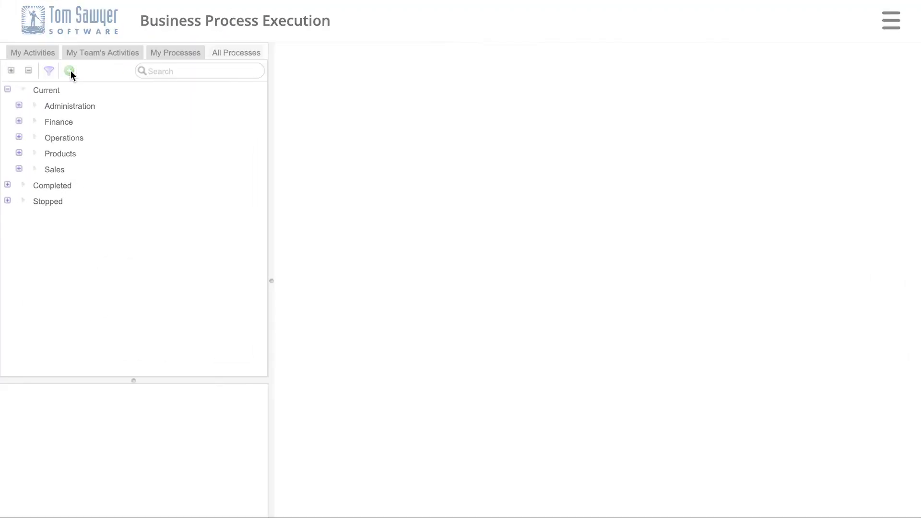
click(70, 71)
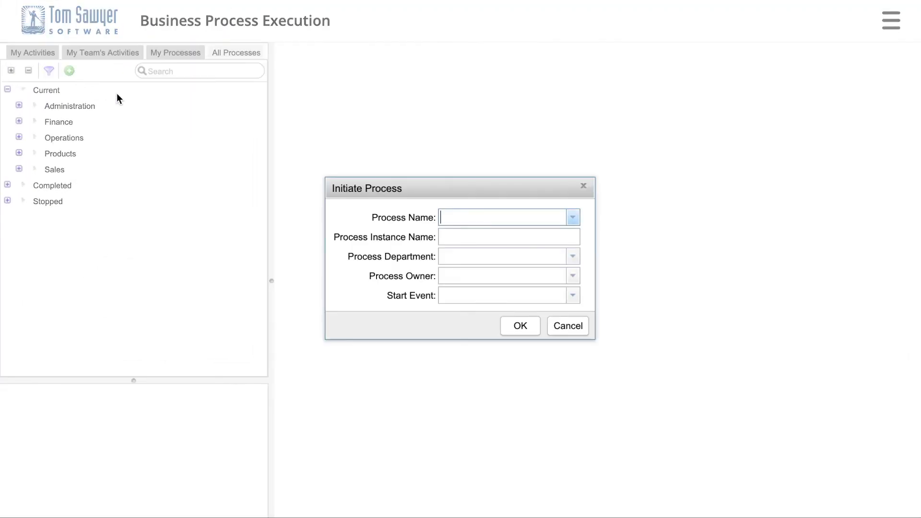
text(Travel Booking)
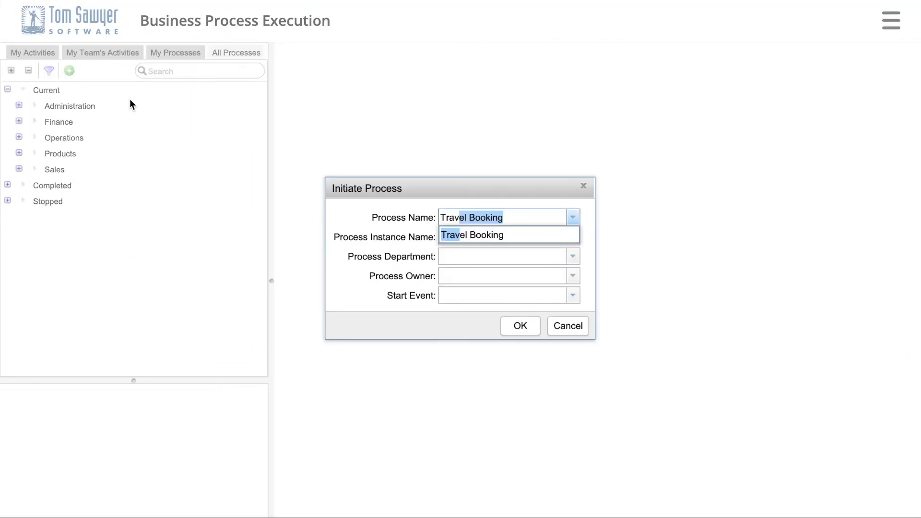
click(463, 237)
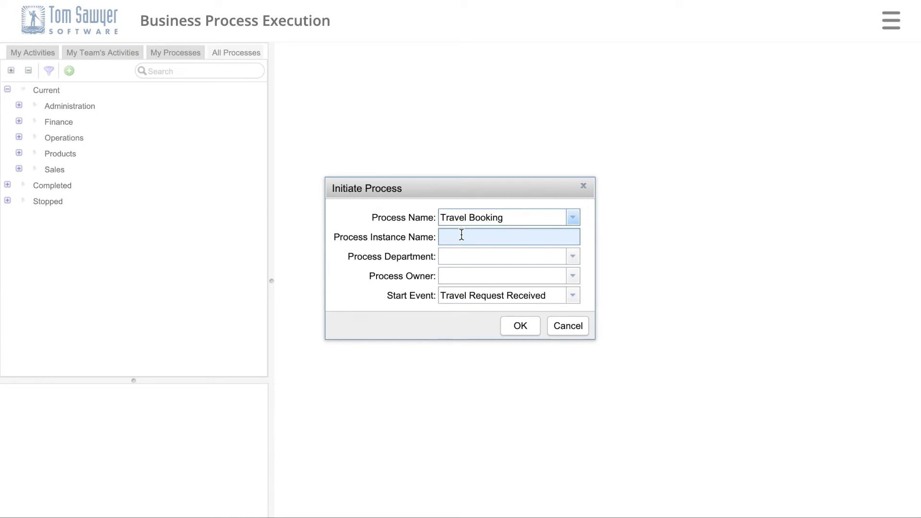
click(462, 237)
text(Travel to Ohio)
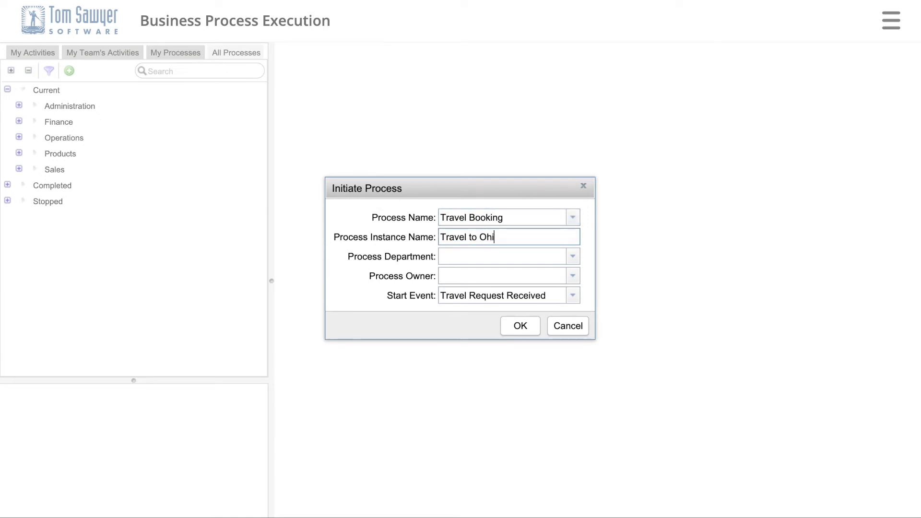
- Assign Search Rental Car to the suggested task owner, then follow the Cheapest Airline link
right_click(368, 351)
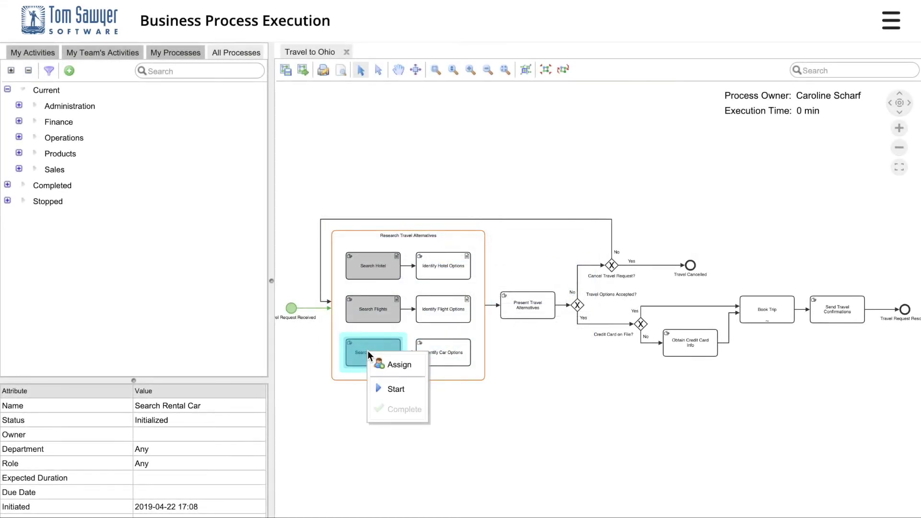
click(388, 366)
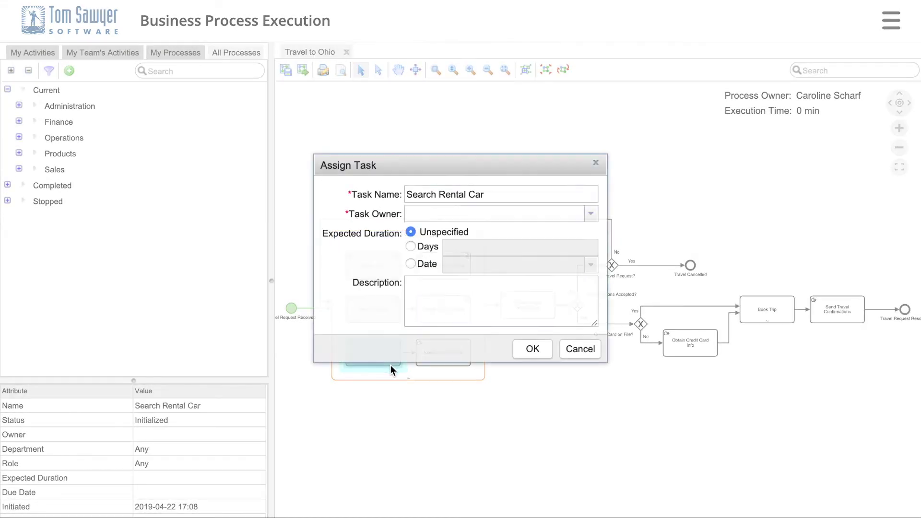
click(415, 216)
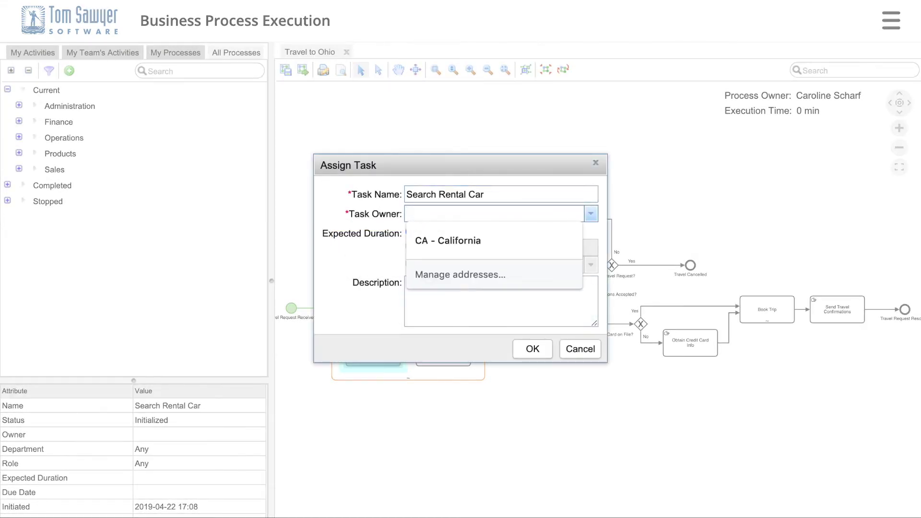
key(Return)
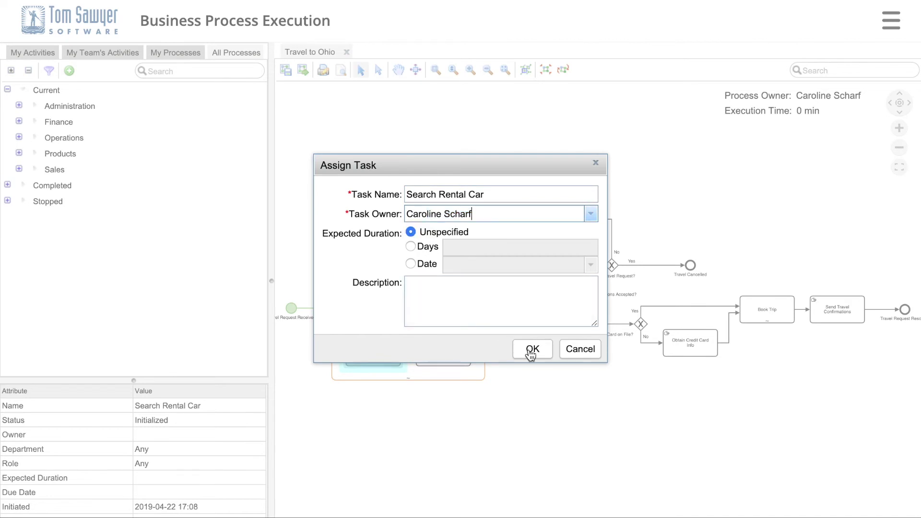
click(531, 350)
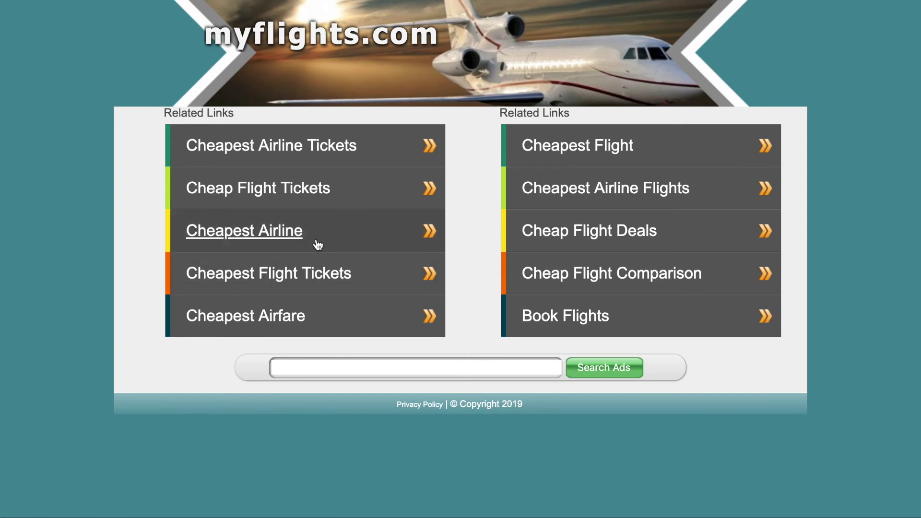
click(359, 232)
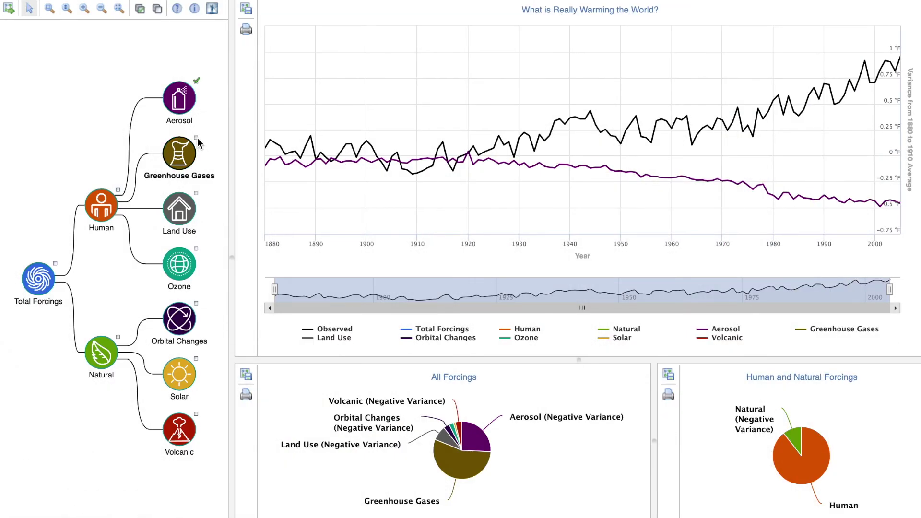
- Inspect a data point's values on the climate forcings chart
mouse_move(291, 172)
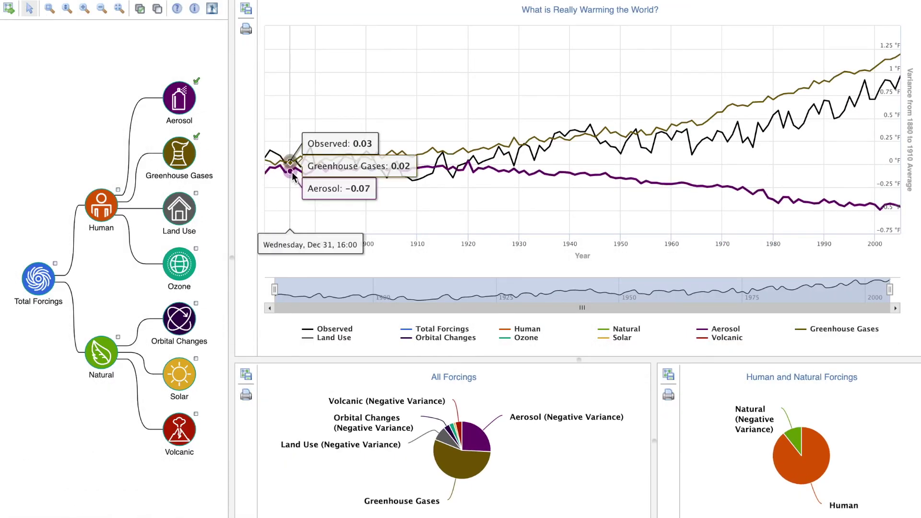